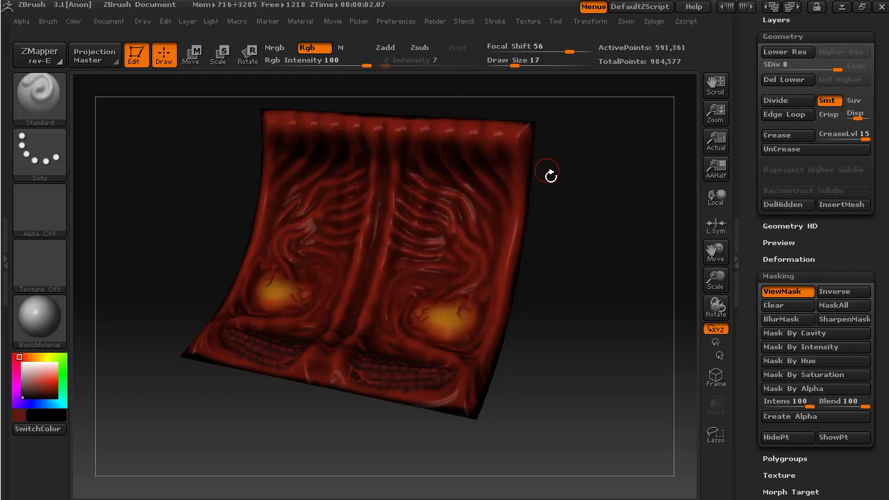
# - Reveal the hidden geometry so the whole block mesh is shown
pyautogui.keyDown('ctrl'); pyautogui.click(605, 390); pyautogui.keyUp('ctrl')
pyautogui.keyDown('ctrl'); pyautogui.click(605, 391); pyautogui.keyUp('ctrl')
pyautogui.keyDown('ctrl'); pyautogui.keyDown('shift'); pyautogui.click(595, 387); pyautogui.keyUp('shift'); pyautogui.keyUp('ctrl')
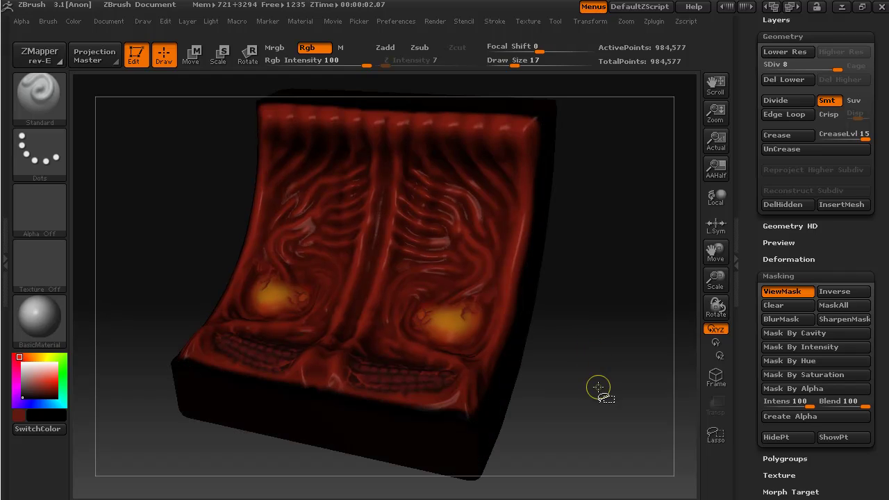
# - Set the paint brush to Rgb Intensity 4, Draw Size 21 and Focal Shift 56
pyautogui.moveTo(601, 395); pyautogui.dragTo(509, 419)
pyautogui.moveTo(573, 383)
pyautogui.mouseDown()
pyautogui.moveTo(541, 392)
pyautogui.moveTo(560, 332)
pyautogui.moveTo(617, 324)
pyautogui.moveTo(609, 321)
pyautogui.moveTo(663, 376)
pyautogui.mouseUp()
pyautogui.moveTo(688, 474)
pyautogui.mouseDown()
pyautogui.moveTo(643, 355)
pyautogui.moveTo(623, 252)
pyautogui.mouseUp()
pyautogui.press('o')
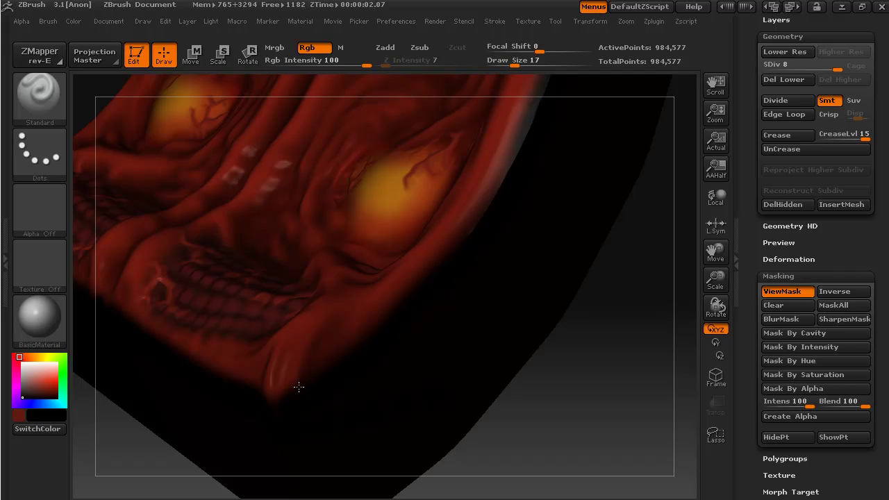
pyautogui.moveTo(289, 392); pyautogui.dragTo(692, 425)
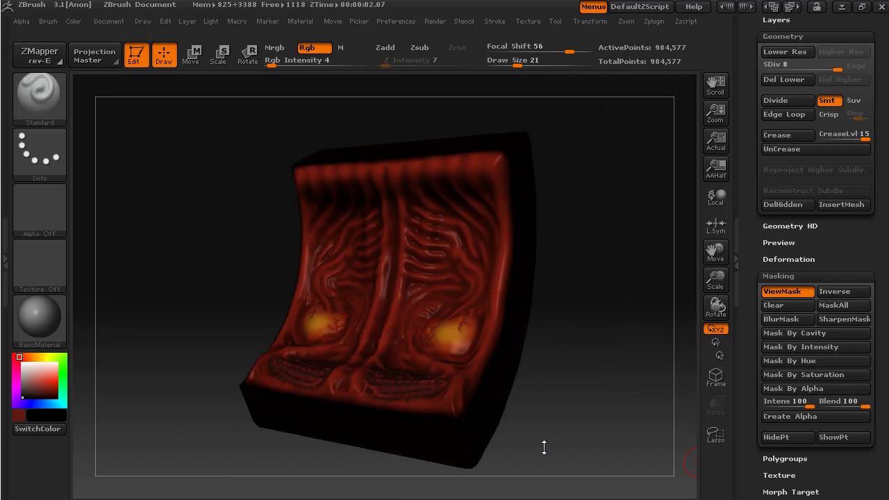
# - Raise Rgb Intensity to 10 and paint dark creases into the block's lower outer corner beside the teeth
pyautogui.moveTo(559, 448); pyautogui.dragTo(538, 454)
pyautogui.moveTo(576, 432); pyautogui.dragTo(621, 419)
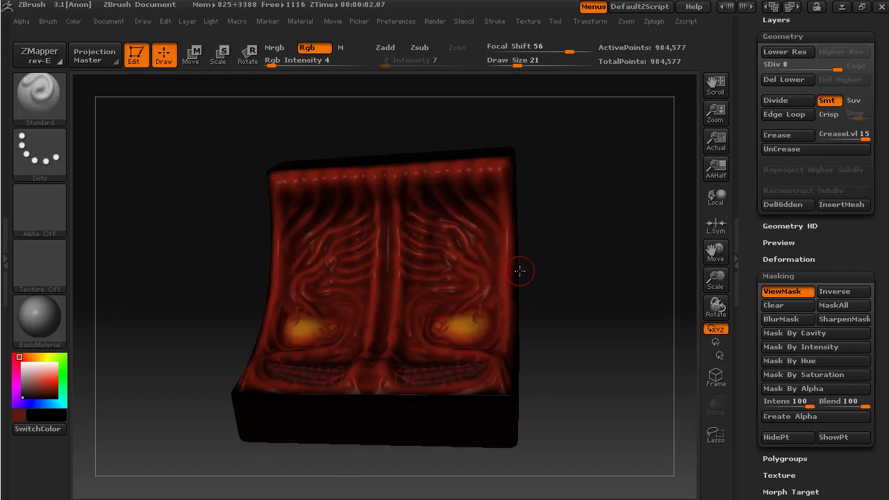
pyautogui.moveTo(616, 415)
pyautogui.mouseDown()
pyautogui.moveTo(591, 427)
pyautogui.moveTo(567, 347)
pyautogui.moveTo(516, 304)
pyautogui.mouseUp()
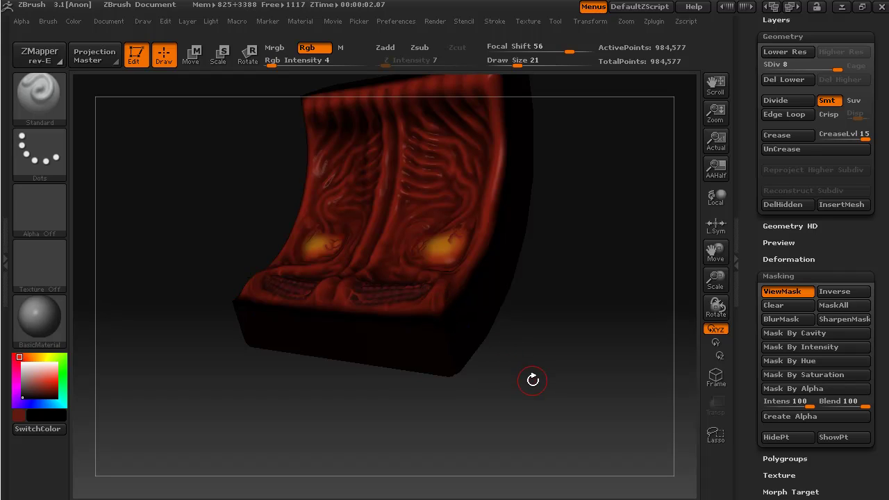
pyautogui.keyDown('alt'); pyautogui.moveTo(524, 363); pyautogui.dragTo(691, 361); pyautogui.keyUp('alt')
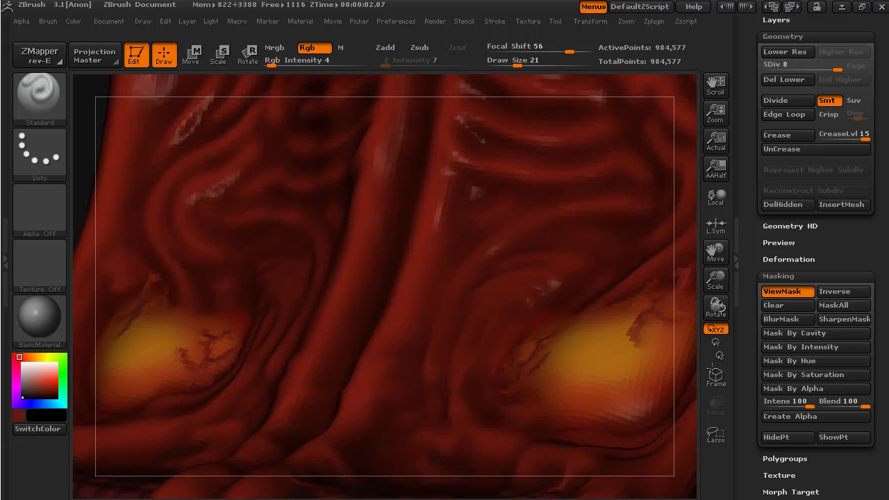
pyautogui.moveTo(699, 413); pyautogui.dragTo(600, 140)
pyautogui.moveTo(669, 437); pyautogui.dragTo(673, 445)
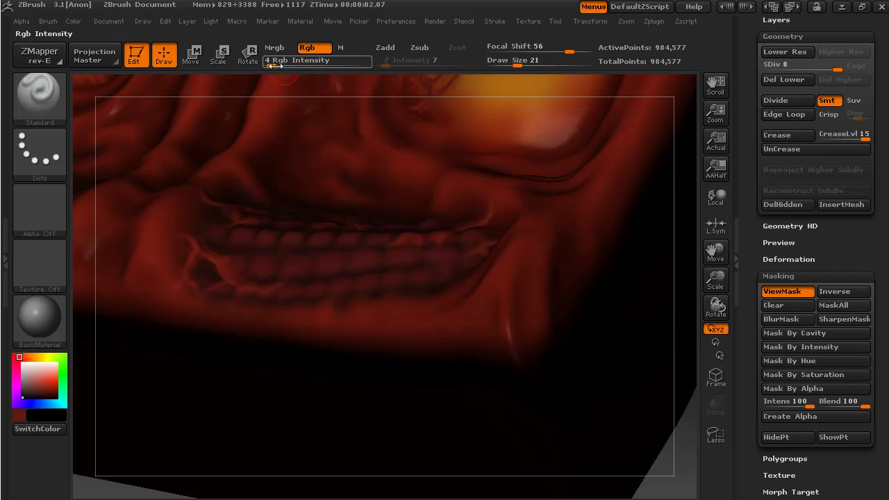
pyautogui.moveTo(274, 65); pyautogui.dragTo(280, 65)
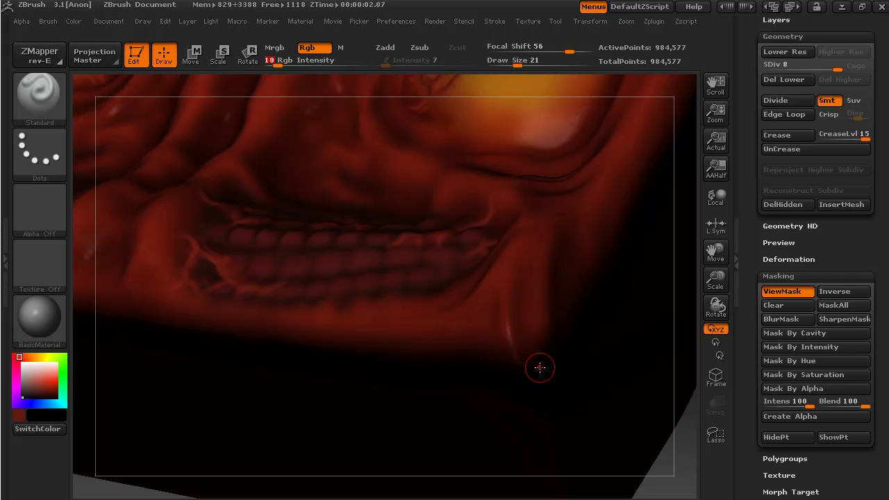
pyautogui.moveTo(539, 359); pyautogui.dragTo(534, 345)
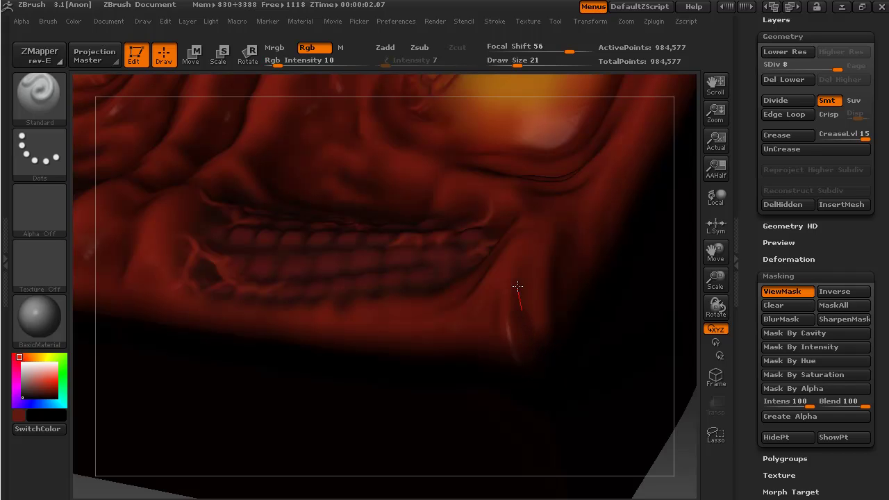
pyautogui.moveTo(523, 244)
pyautogui.mouseDown()
pyautogui.moveTo(560, 325)
pyautogui.moveTo(540, 370)
pyautogui.moveTo(526, 341)
pyautogui.mouseUp()
pyautogui.moveTo(518, 285); pyautogui.dragTo(538, 334)
pyautogui.moveTo(526, 271); pyautogui.dragTo(586, 247)
pyautogui.moveTo(576, 325); pyautogui.dragTo(559, 301)
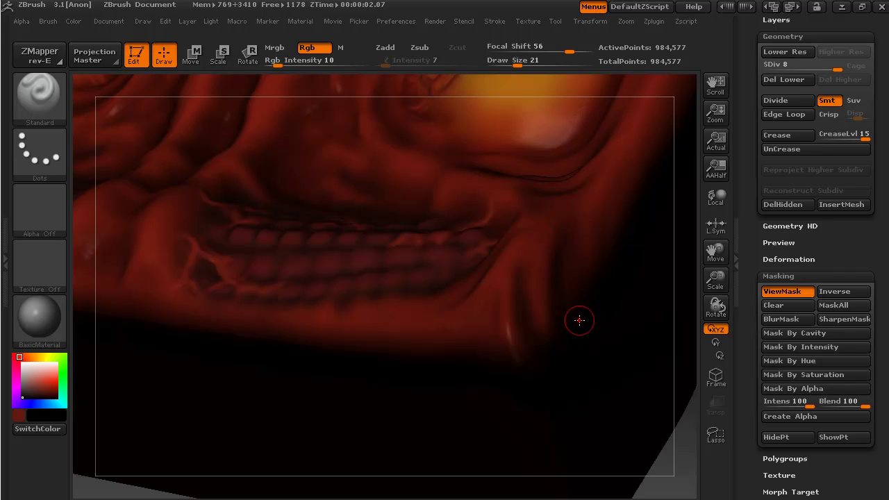
# - Darken the fold above the lower outer corner and the skin along the front edge beneath the teeth
pyautogui.moveTo(566, 218)
pyautogui.mouseDown()
pyautogui.moveTo(568, 278)
pyautogui.moveTo(560, 254)
pyautogui.mouseUp()
pyautogui.moveTo(381, 367); pyautogui.dragTo(442, 348)
pyautogui.moveTo(492, 278)
pyautogui.mouseDown()
pyautogui.moveTo(440, 369)
pyautogui.moveTo(450, 352)
pyautogui.mouseUp()
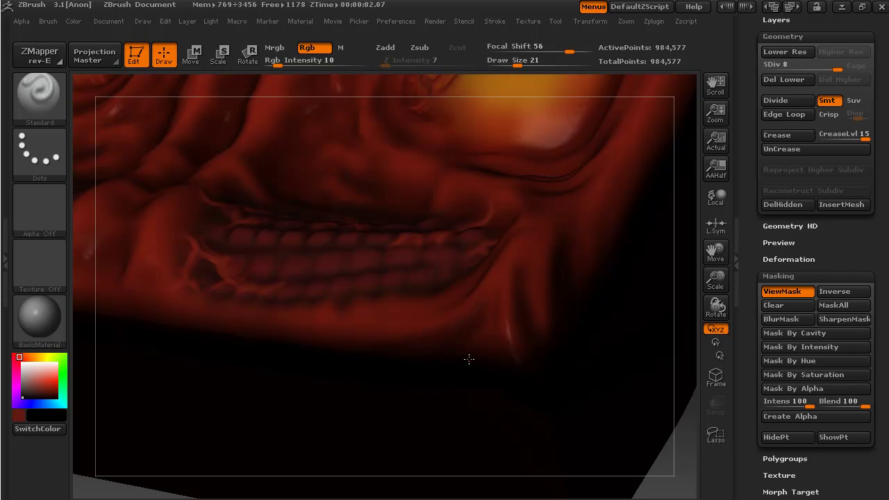
pyautogui.moveTo(497, 313); pyautogui.dragTo(514, 322)
# - Lower Rgb Intensity to 5 and soften the dark shading between the teeth and the outer corner
pyautogui.moveTo(277, 61); pyautogui.dragTo(272, 64)
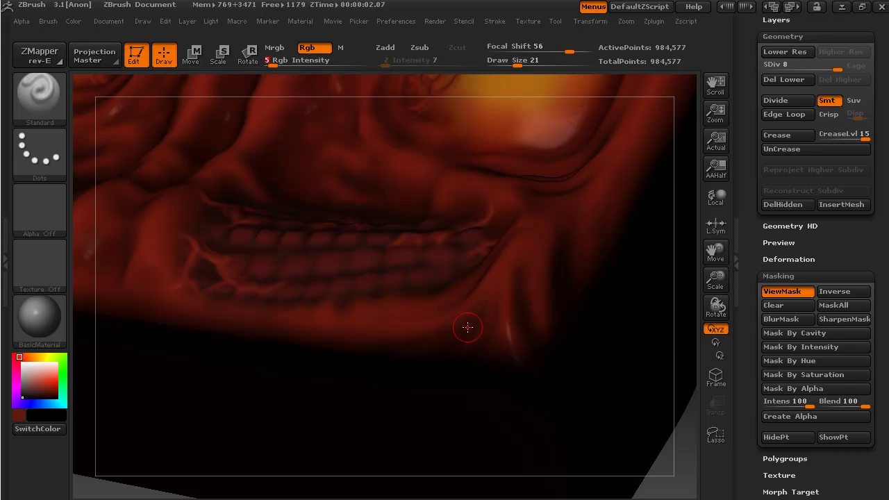
pyautogui.moveTo(434, 339); pyautogui.dragTo(463, 319)
pyautogui.moveTo(501, 268); pyautogui.dragTo(504, 256)
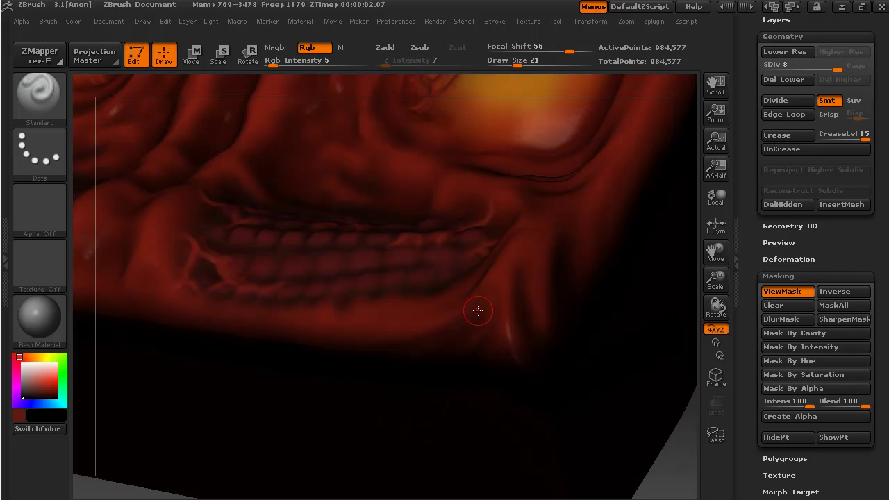
pyautogui.moveTo(382, 363); pyautogui.dragTo(430, 344)
# - Paint soft dark shading around the base of the central column between the two rows of teeth
pyautogui.moveTo(93, 488); pyautogui.dragTo(153, 490)
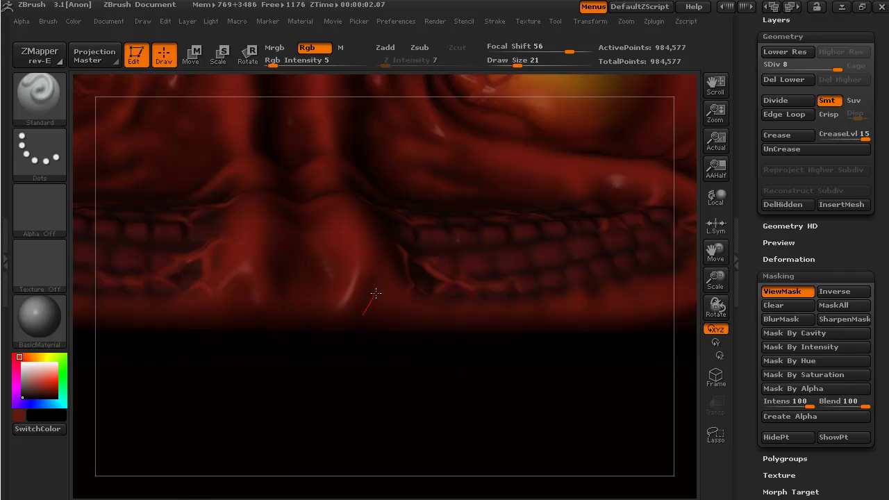
pyautogui.moveTo(382, 260); pyautogui.dragTo(380, 270)
pyautogui.moveTo(389, 341)
pyautogui.mouseDown()
pyautogui.moveTo(385, 281)
pyautogui.moveTo(379, 311)
pyautogui.moveTo(386, 271)
pyautogui.moveTo(385, 298)
pyautogui.mouseUp()
pyautogui.moveTo(384, 333); pyautogui.dragTo(391, 323)
pyautogui.moveTo(382, 279)
pyautogui.mouseDown()
pyautogui.moveTo(361, 328)
pyautogui.moveTo(327, 338)
pyautogui.mouseUp()
pyautogui.moveTo(370, 276); pyautogui.dragTo(334, 342)
pyautogui.moveTo(375, 294)
pyautogui.mouseDown()
pyautogui.moveTo(354, 349)
pyautogui.moveTo(379, 282)
pyautogui.moveTo(392, 334)
pyautogui.moveTo(437, 342)
pyautogui.mouseUp()
pyautogui.moveTo(367, 306)
pyautogui.mouseDown()
pyautogui.moveTo(425, 333)
pyautogui.moveTo(371, 293)
pyautogui.moveTo(439, 330)
pyautogui.mouseUp()
pyautogui.moveTo(373, 298); pyautogui.dragTo(351, 341)
pyautogui.moveTo(386, 302); pyautogui.dragTo(389, 305)
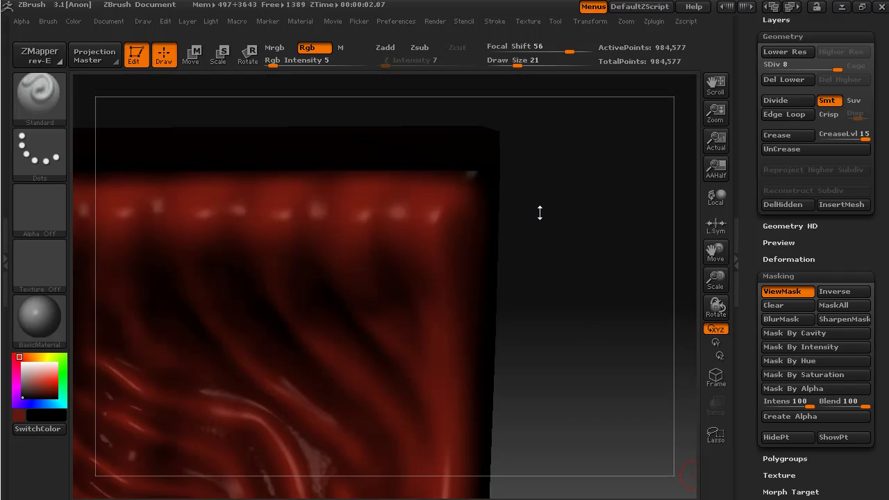
# - Paint a soft dark groove between the last two bumps at the outer end of the upper rim
pyautogui.moveTo(521, 186); pyautogui.dragTo(487, 153)
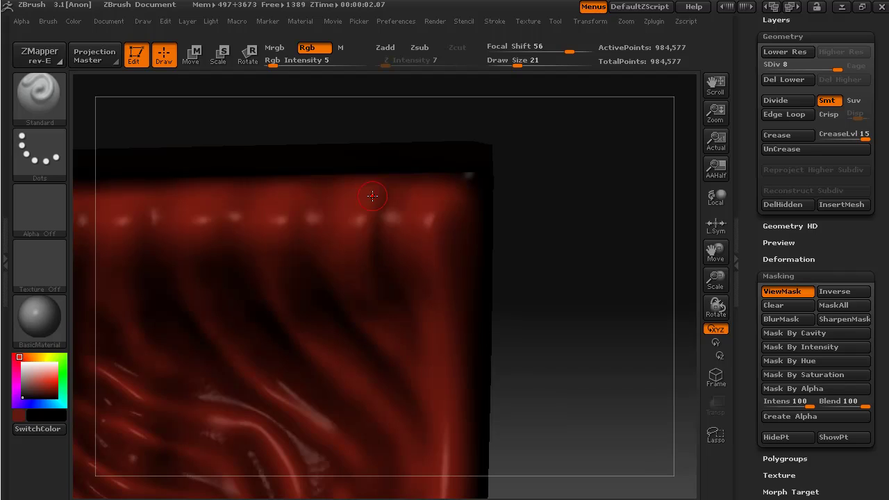
pyautogui.moveTo(364, 154); pyautogui.dragTo(364, 186)
pyautogui.moveTo(384, 246); pyautogui.dragTo(378, 150)
pyautogui.moveTo(429, 175); pyautogui.dragTo(394, 191)
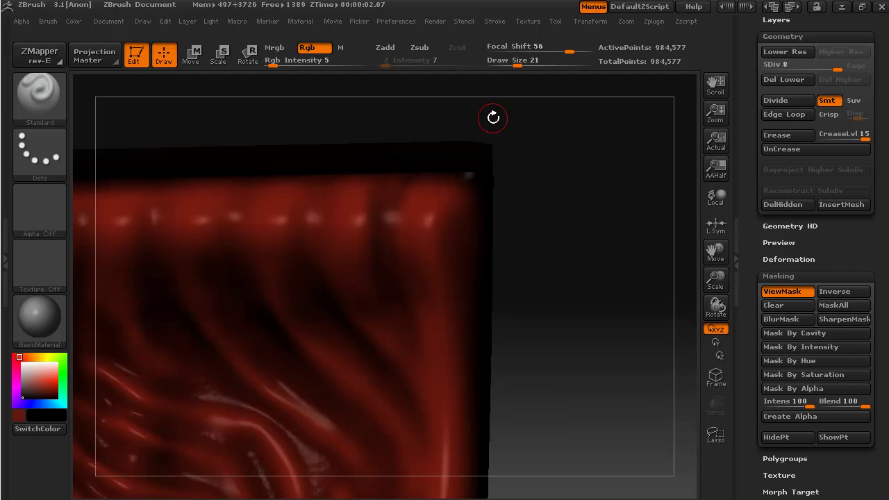
pyautogui.moveTo(540, 215); pyautogui.dragTo(572, 222)
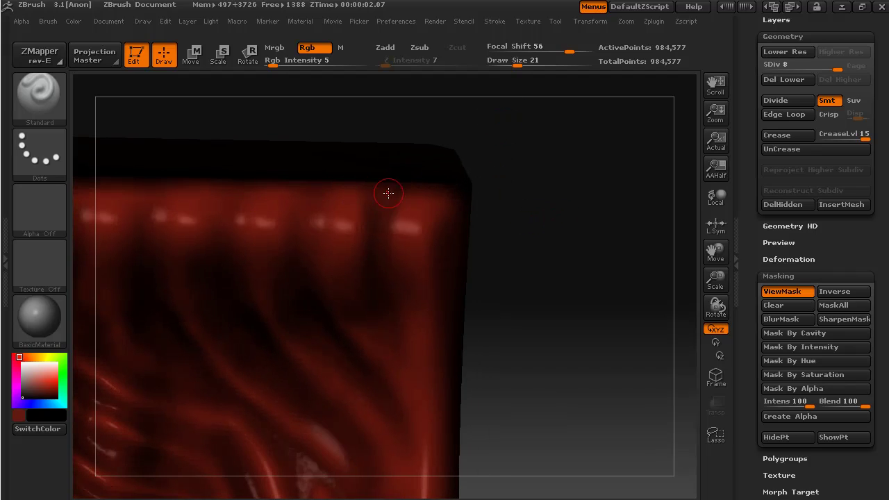
# - Raise Rgb Intensity to 13 and deepen the dark grooves separating the bumps along the upper rim
pyautogui.moveTo(273, 66); pyautogui.dragTo(281, 67)
pyautogui.moveTo(374, 228)
pyautogui.mouseDown()
pyautogui.moveTo(373, 201)
pyautogui.moveTo(380, 240)
pyautogui.mouseUp()
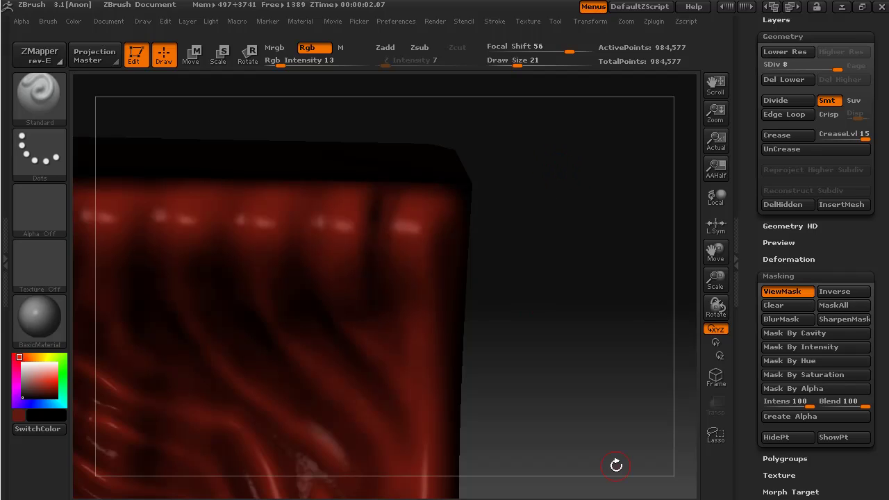
pyautogui.moveTo(646, 489); pyautogui.dragTo(691, 465)
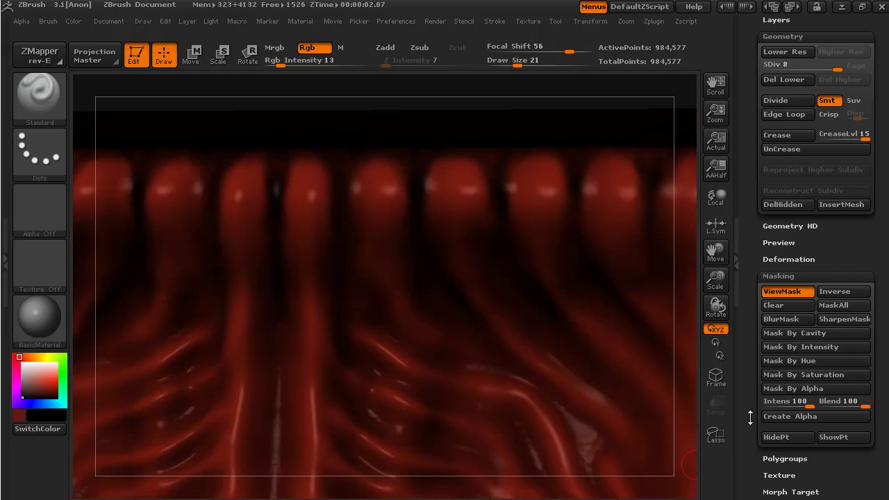
# - Darken the gaps between the rim bumps toward the outer corner, keeping Focal Shift at 56, to round the bumps' upper ends
pyautogui.moveTo(691, 145); pyautogui.dragTo(569, 240)
pyautogui.press('o')
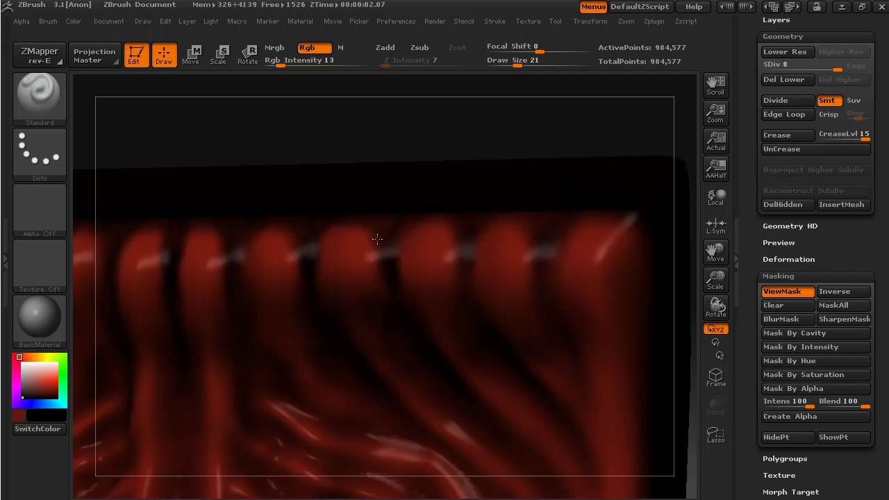
pyautogui.press('o')
pyautogui.moveTo(402, 187); pyautogui.dragTo(459, 234)
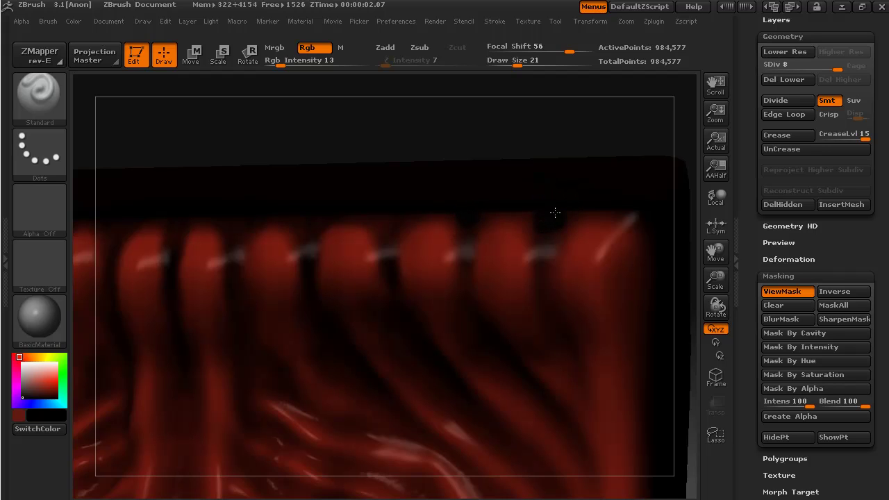
pyautogui.press('o')
pyautogui.press('o')
pyautogui.press('o')
pyautogui.press('o')
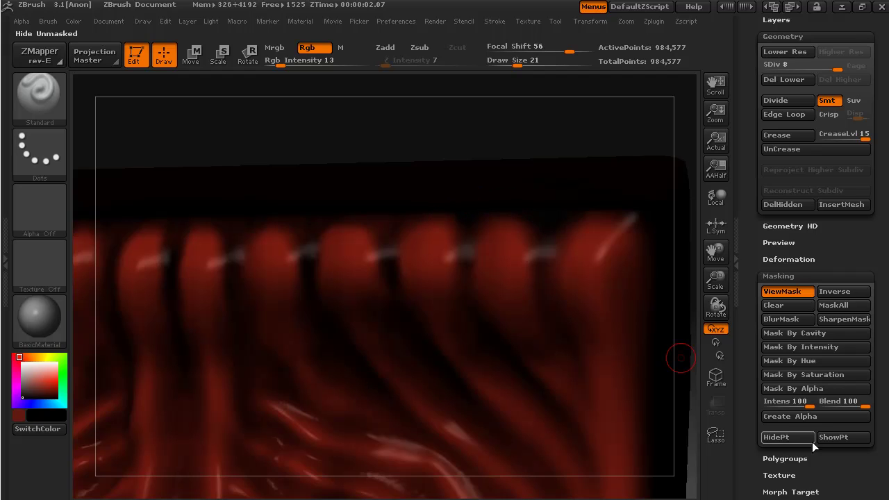
# - Paint a dark vertical groove down the middle of the central column and frame the whole block
pyautogui.keyDown('alt'); pyautogui.moveTo(680, 357); pyautogui.dragTo(670, 411); pyautogui.keyUp('alt')
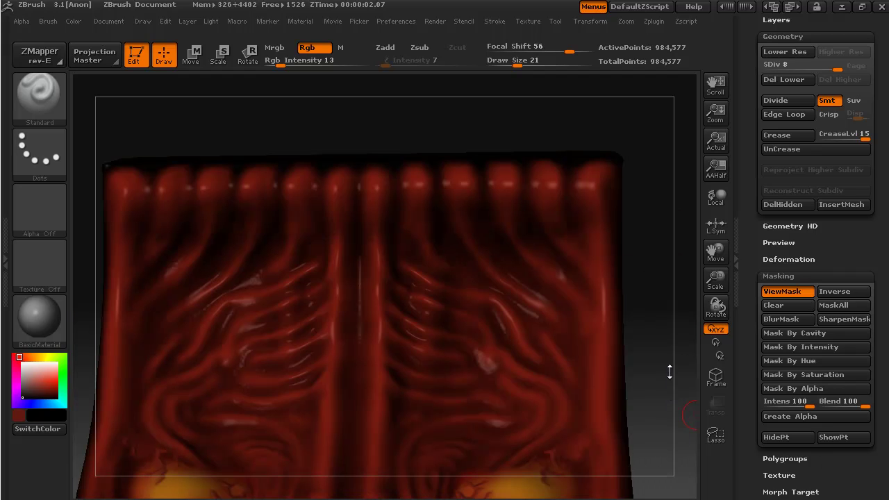
pyautogui.keyDown('alt'); pyautogui.moveTo(668, 368); pyautogui.dragTo(636, 253); pyautogui.keyUp('alt')
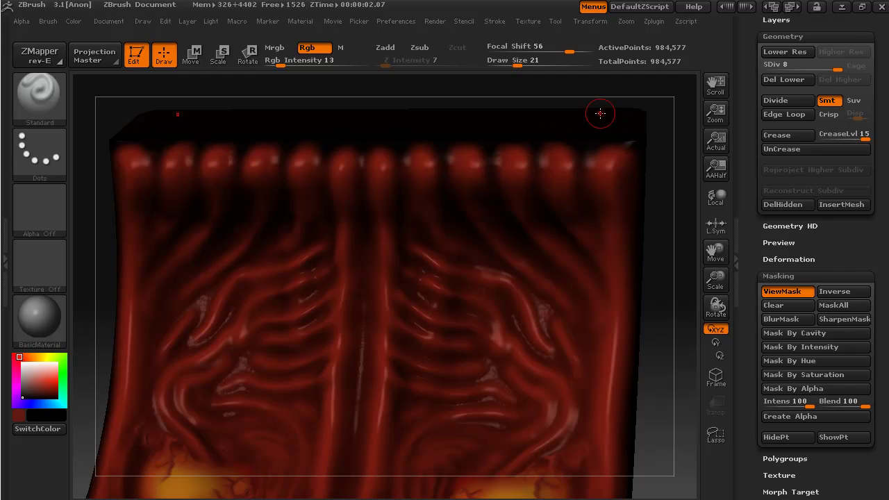
pyautogui.moveTo(676, 302); pyautogui.dragTo(676, 282)
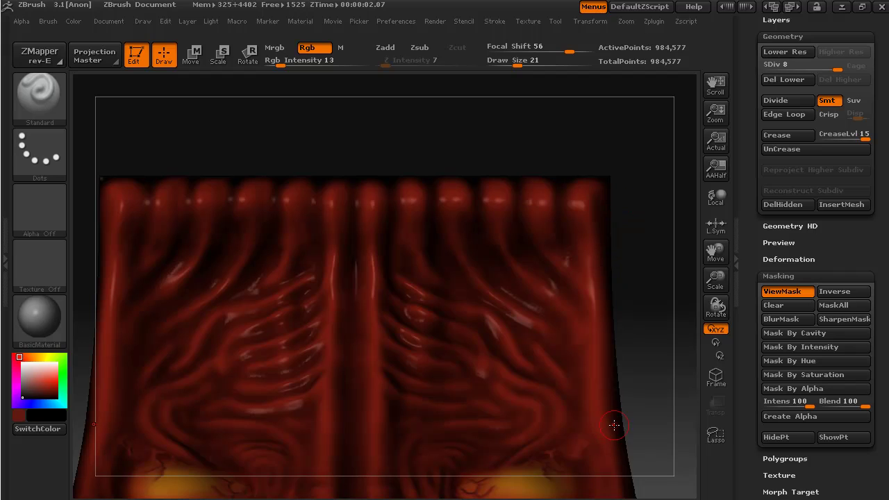
pyautogui.moveTo(659, 298); pyautogui.dragTo(647, 341)
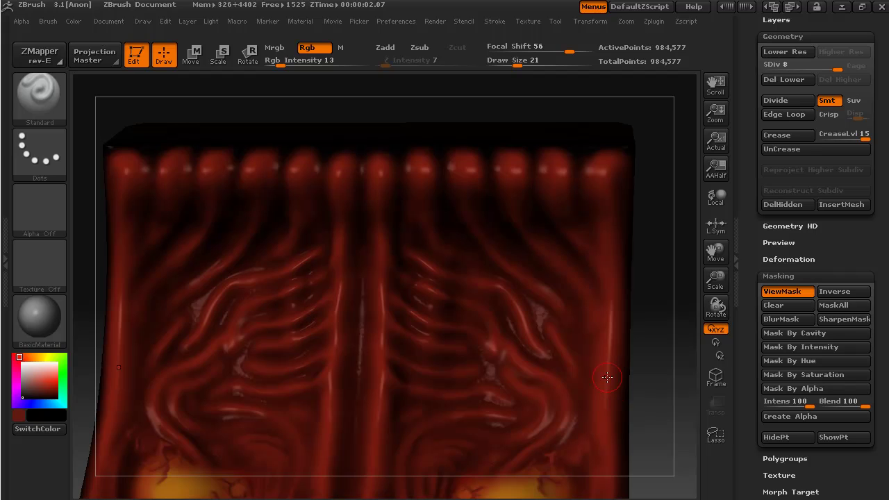
pyautogui.moveTo(393, 178); pyautogui.dragTo(385, 269)
pyautogui.moveTo(689, 350); pyautogui.dragTo(687, 272)
pyautogui.moveTo(686, 173); pyautogui.dragTo(715, 366)
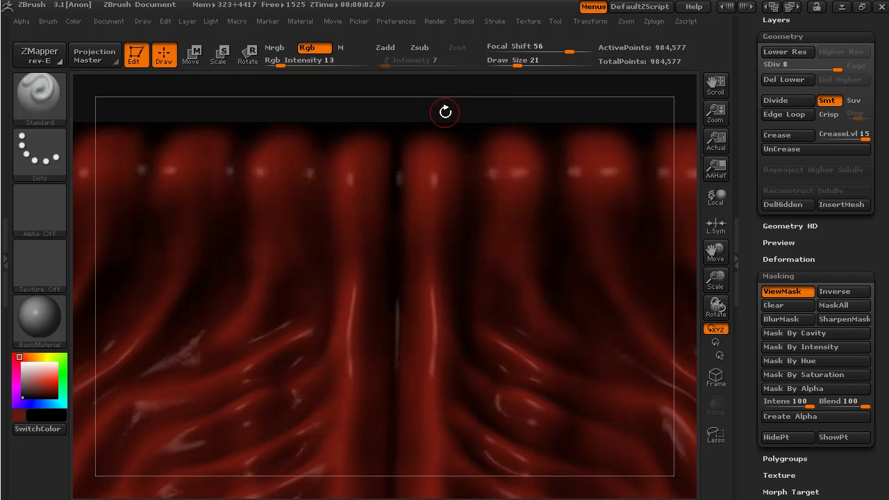
pyautogui.press('o')
pyautogui.press('f')
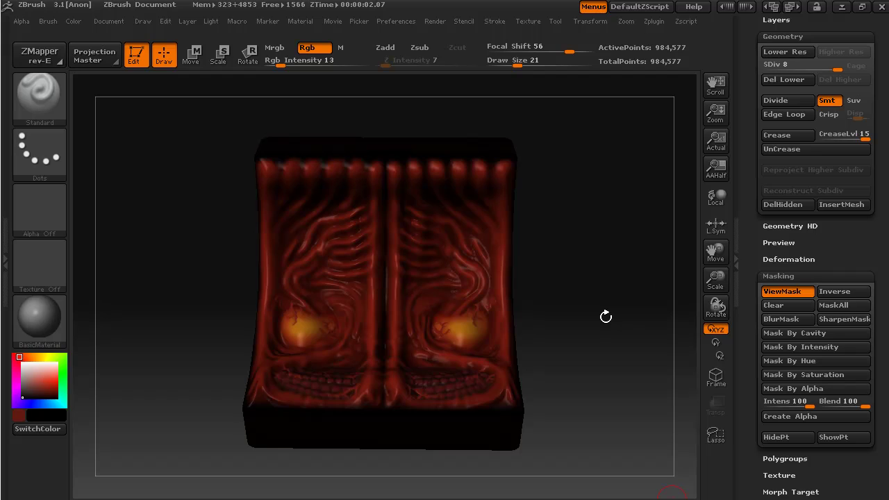
# - Examine the painted block from several angles, checking the rim bumps, central groove, eyes and teeth
pyautogui.moveTo(607, 359)
pyautogui.mouseDown()
pyautogui.moveTo(572, 363)
pyautogui.moveTo(585, 347)
pyautogui.moveTo(605, 348)
pyautogui.mouseUp()
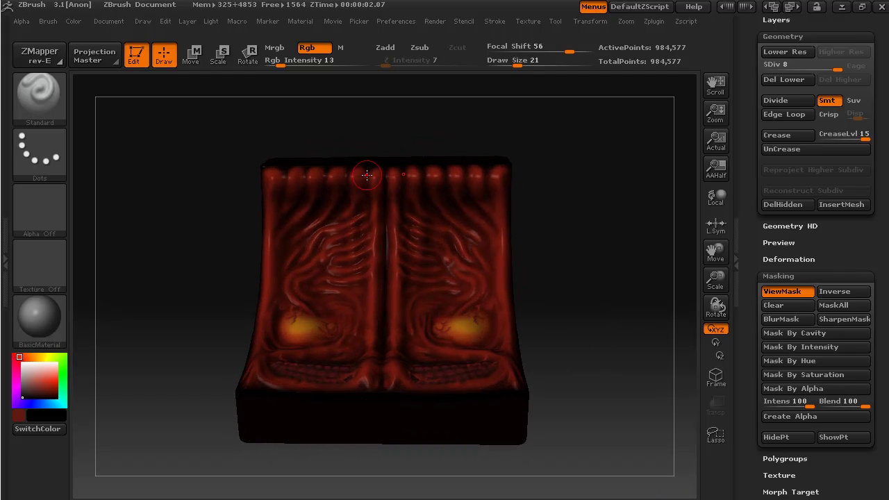
pyautogui.moveTo(647, 328); pyautogui.dragTo(567, 273)
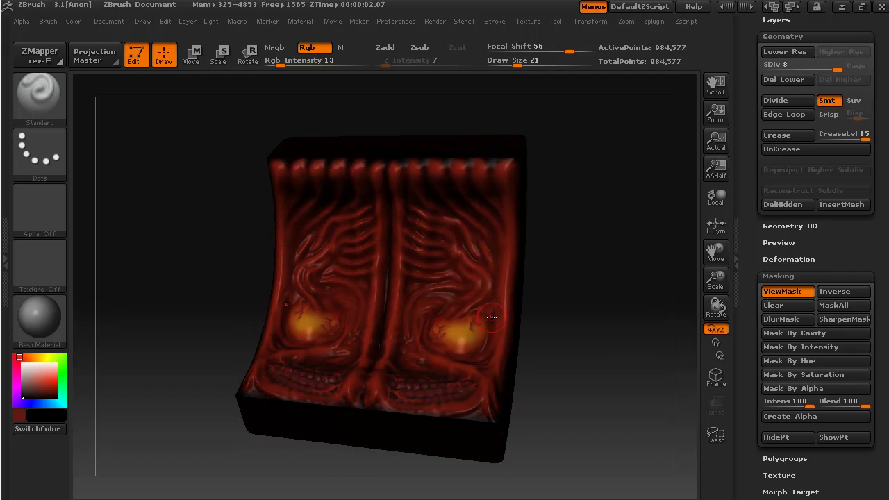
pyautogui.moveTo(574, 442)
pyautogui.mouseDown()
pyautogui.moveTo(620, 432)
pyautogui.moveTo(595, 422)
pyautogui.moveTo(475, 451)
pyautogui.moveTo(610, 437)
pyautogui.moveTo(613, 430)
pyautogui.moveTo(558, 441)
pyautogui.moveTo(569, 437)
pyautogui.moveTo(562, 424)
pyautogui.moveTo(594, 423)
pyautogui.moveTo(589, 434)
pyautogui.moveTo(582, 428)
pyautogui.moveTo(613, 416)
pyautogui.moveTo(582, 428)
pyautogui.moveTo(585, 450)
pyautogui.mouseUp()
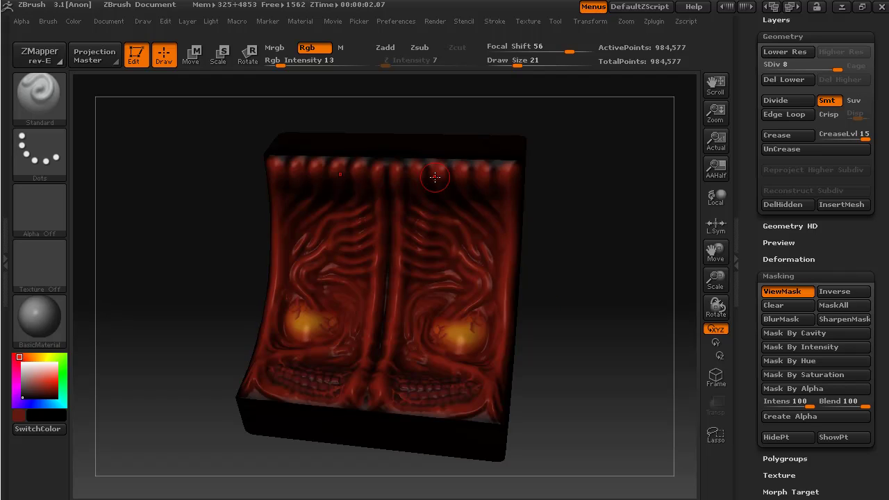
pyautogui.moveTo(578, 321); pyautogui.dragTo(613, 278)
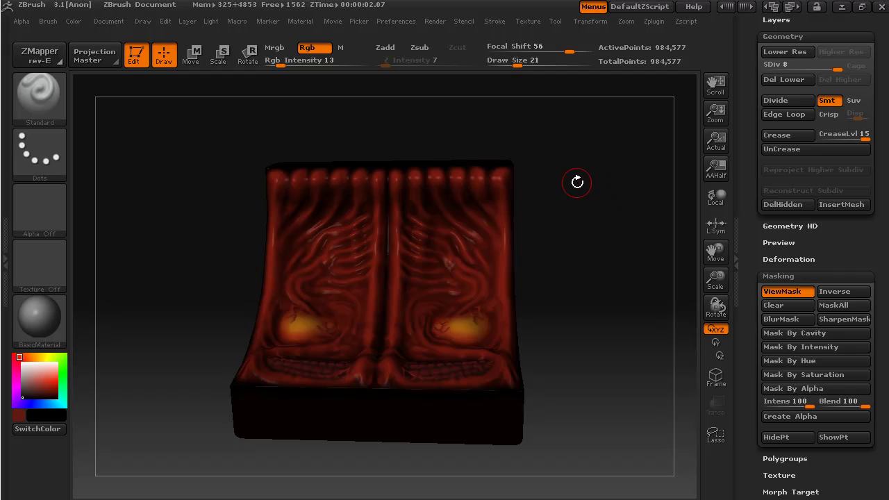
pyautogui.moveTo(576, 274); pyautogui.dragTo(553, 286)
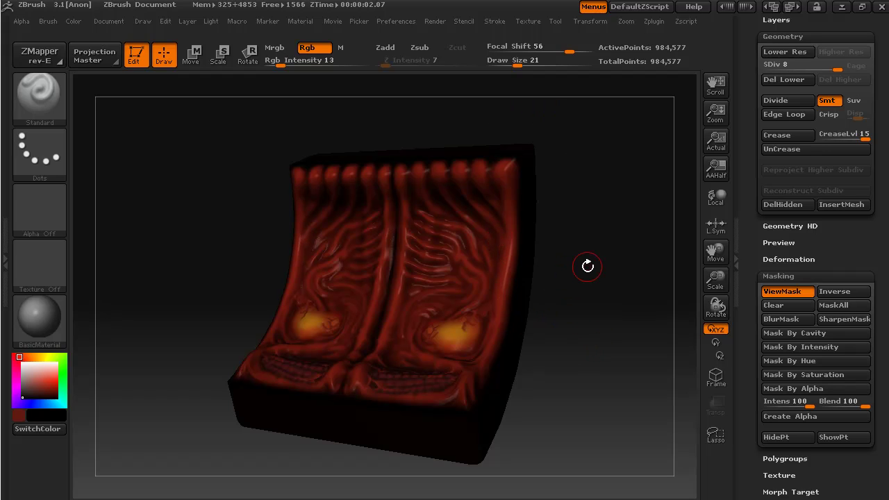
pyautogui.moveTo(563, 357)
pyautogui.mouseDown()
pyautogui.moveTo(567, 369)
pyautogui.moveTo(591, 363)
pyautogui.moveTo(565, 367)
pyautogui.mouseUp()
pyautogui.click(559, 205)
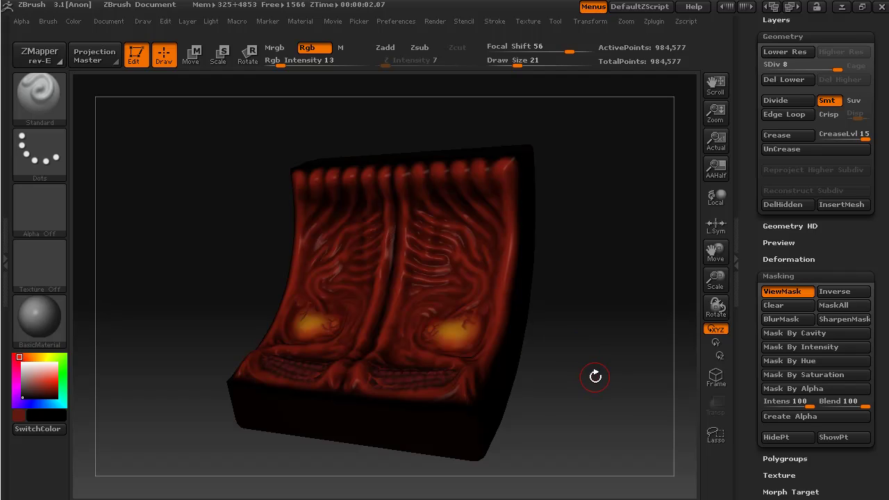
# - Create a new blank texture 1024 wide by 1024 high for the painted block
pyautogui.moveTo(605, 409); pyautogui.dragTo(558, 479)
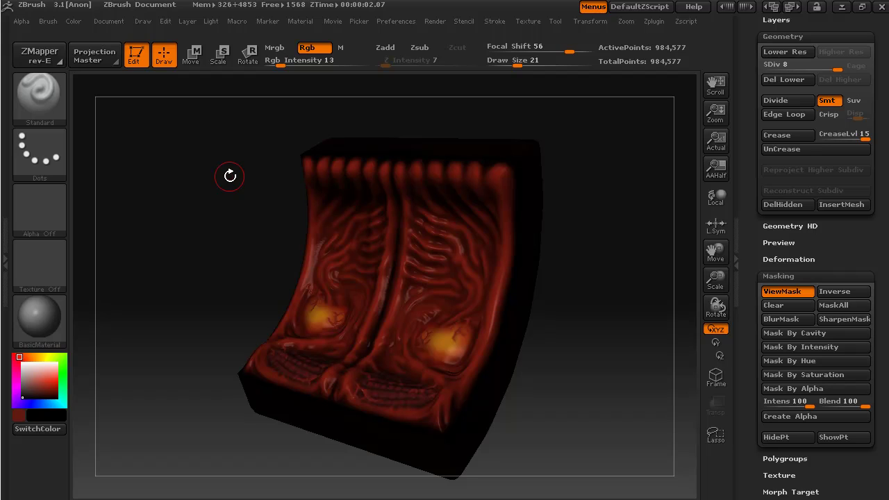
pyautogui.click(525, 20)
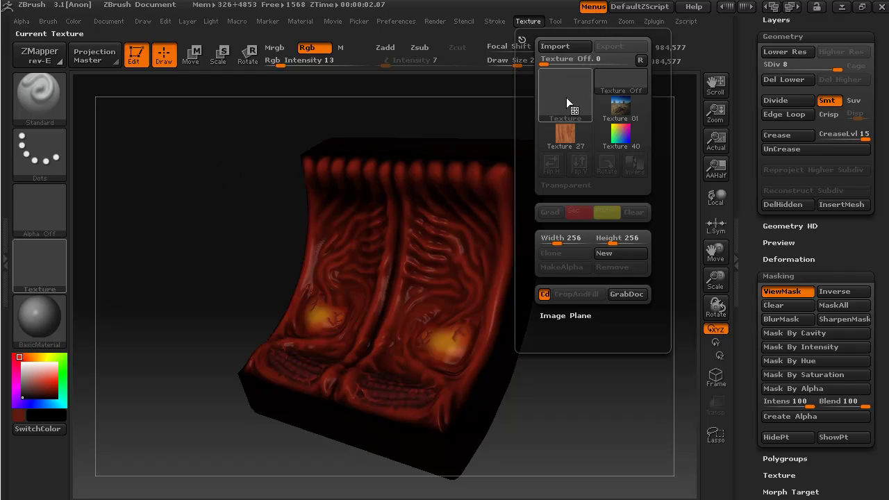
pyautogui.click(562, 240)
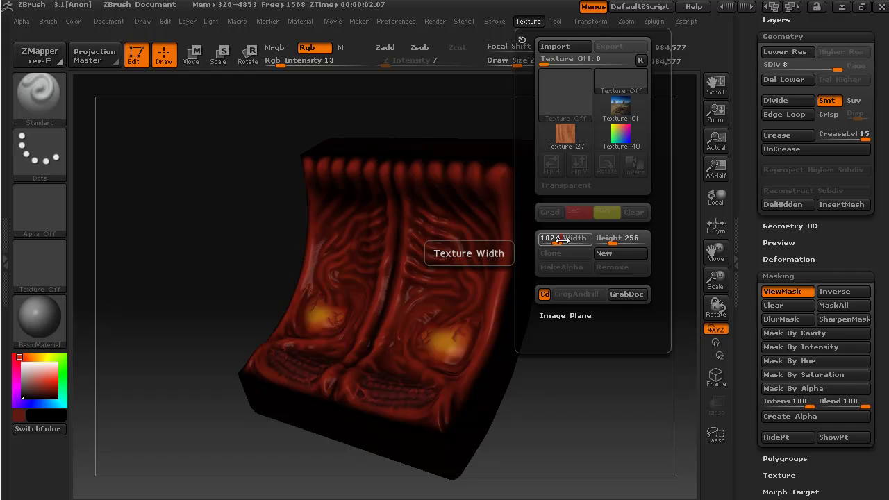
pyautogui.press('Tab')
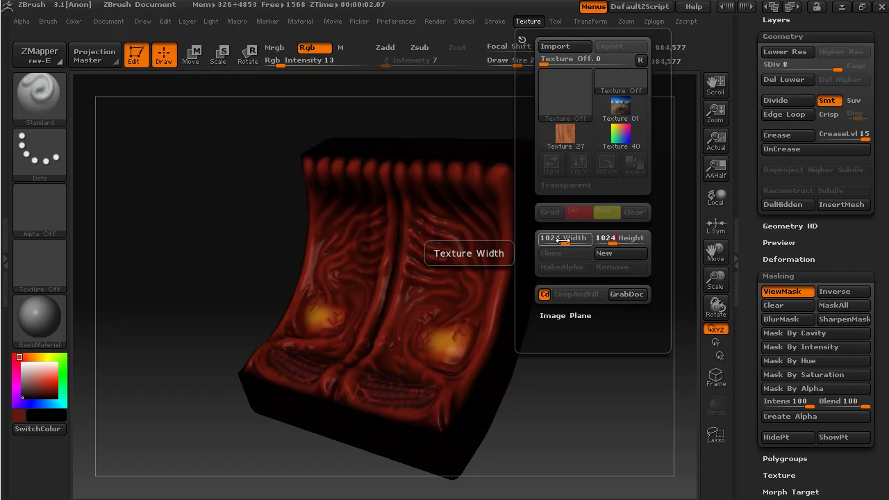
pyautogui.click(617, 253)
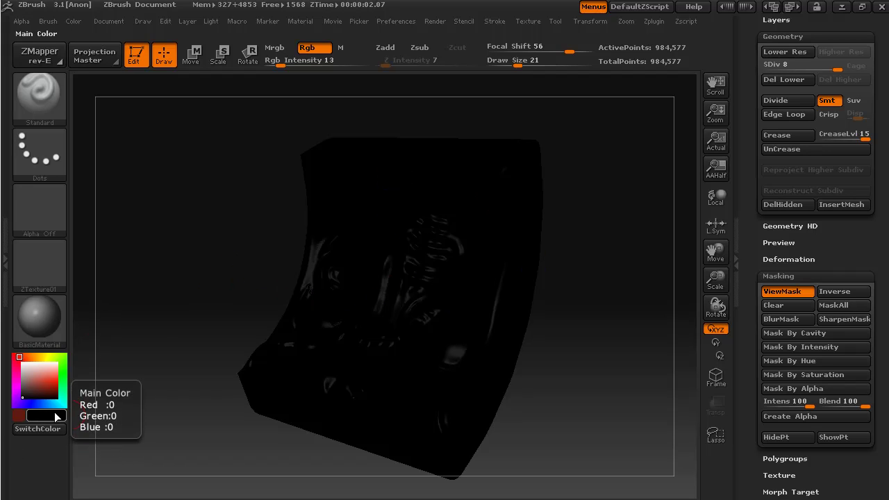
# - Set Rgb Intensity to 100 and convert the block's polypaint colour into the new texture
pyautogui.moveTo(143, 419); pyautogui.dragTo(556, 313)
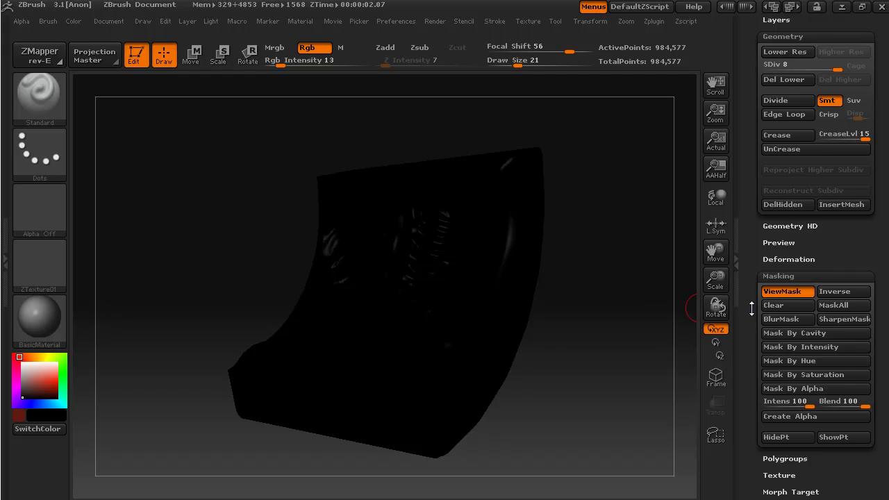
pyautogui.click(776, 276)
pyautogui.moveTo(750, 326)
pyautogui.mouseDown()
pyautogui.moveTo(748, 287)
pyautogui.moveTo(749, 311)
pyautogui.mouseUp()
pyautogui.click(778, 293)
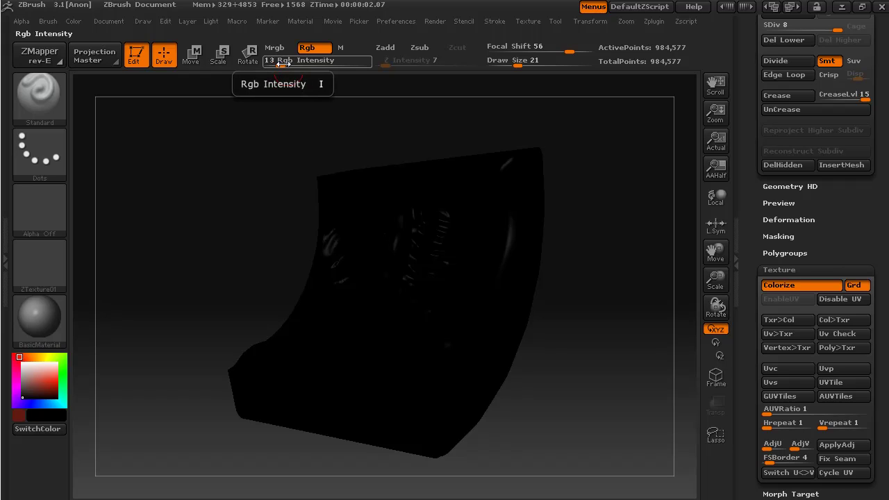
pyautogui.click(369, 61)
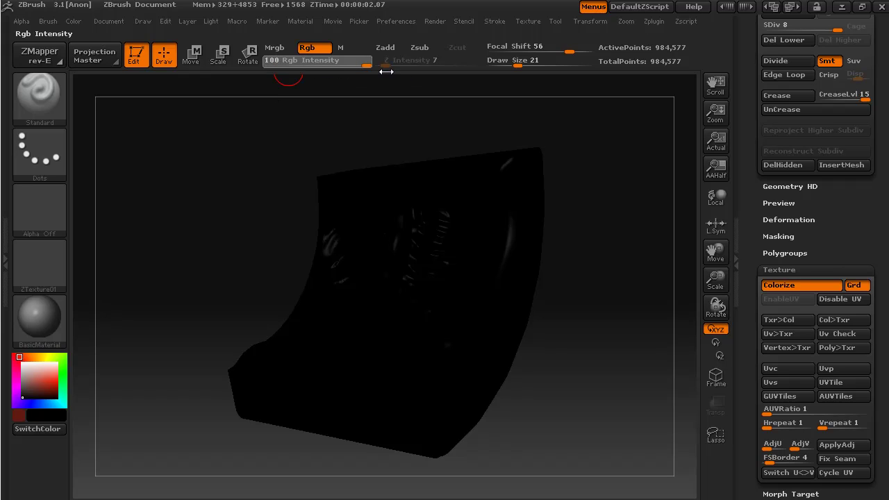
pyautogui.click(833, 320)
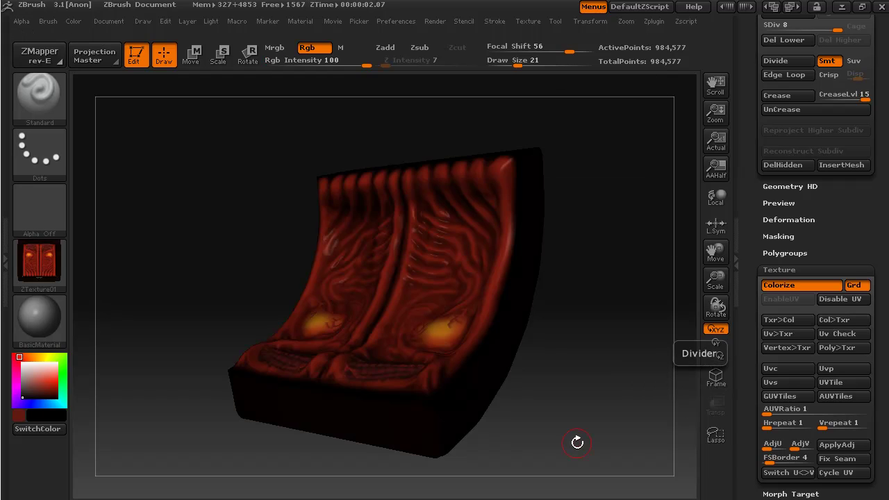
pyautogui.moveTo(565, 446)
pyautogui.mouseDown()
pyautogui.moveTo(596, 463)
pyautogui.moveTo(561, 449)
pyautogui.mouseUp()
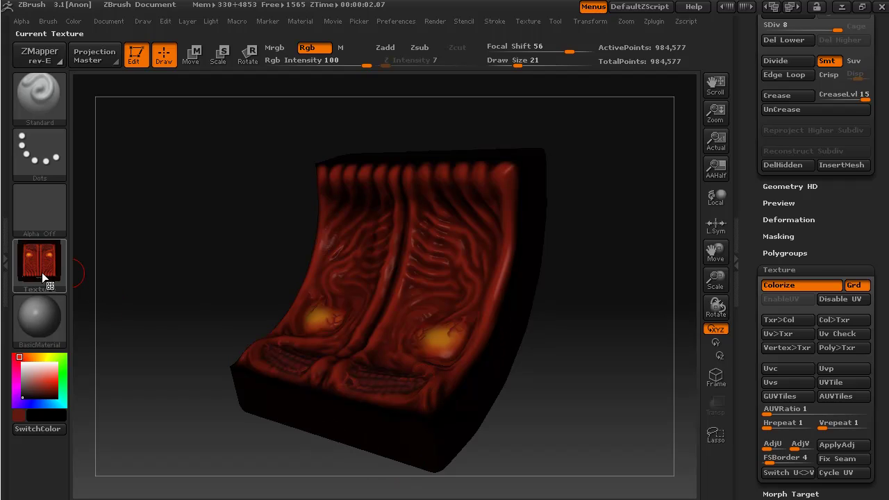
pyautogui.moveTo(44, 261)
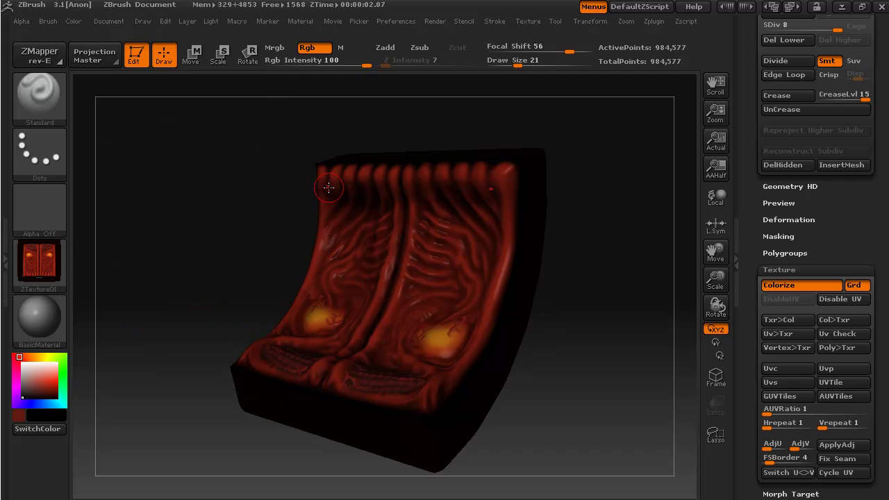
# - Flip the generated colour texture vertically and check it on the block
pyautogui.click(528, 22)
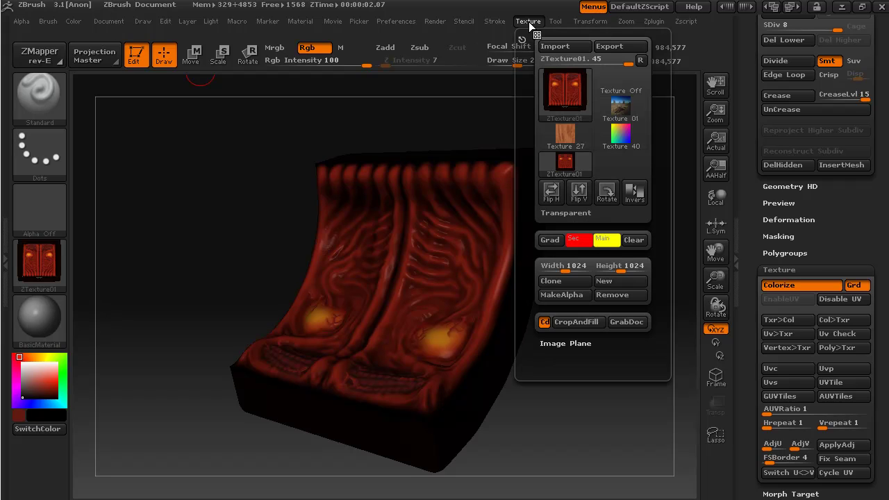
pyautogui.click(580, 194)
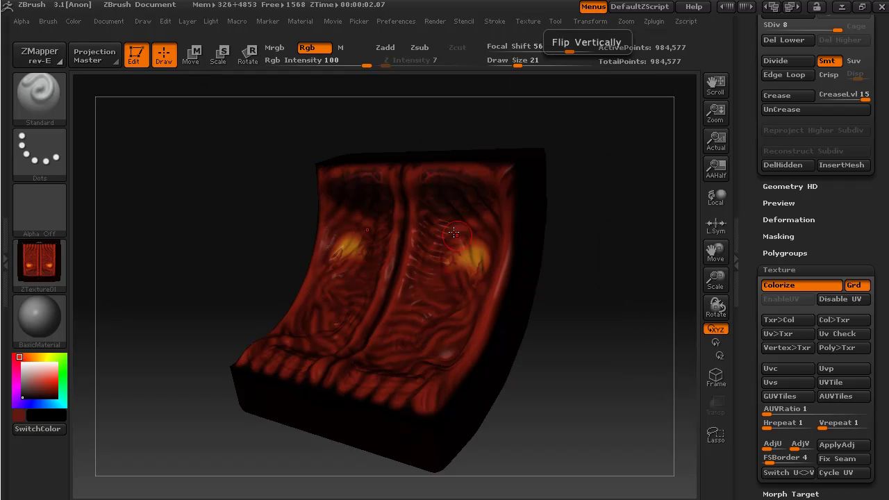
pyautogui.moveTo(522, 420); pyautogui.dragTo(496, 377)
pyautogui.moveTo(563, 431); pyautogui.dragTo(576, 359)
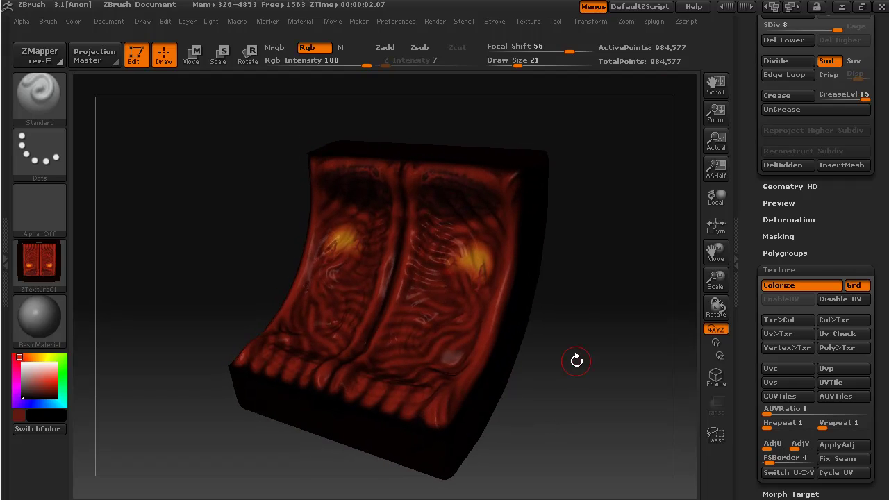
# - Export the flipped texture as a Photoshop PSD named Qtr_Pipe_Wall_Colour in the data folder
pyautogui.click(526, 21)
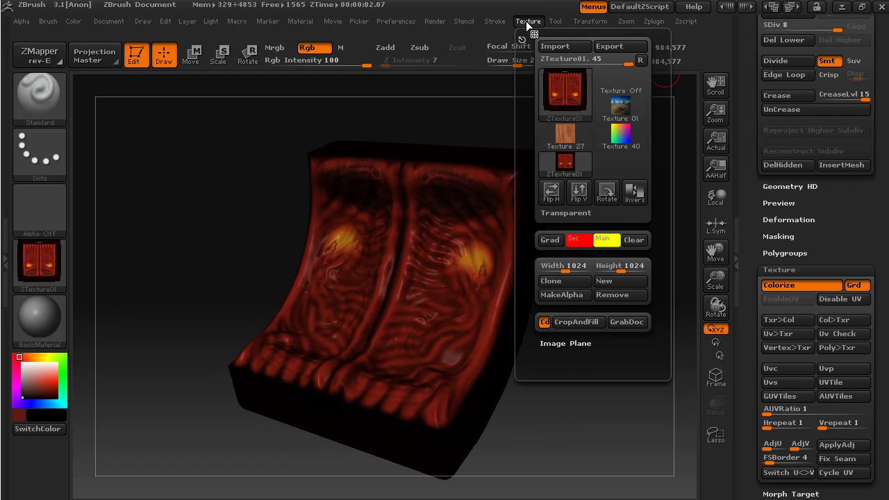
pyautogui.click(623, 46)
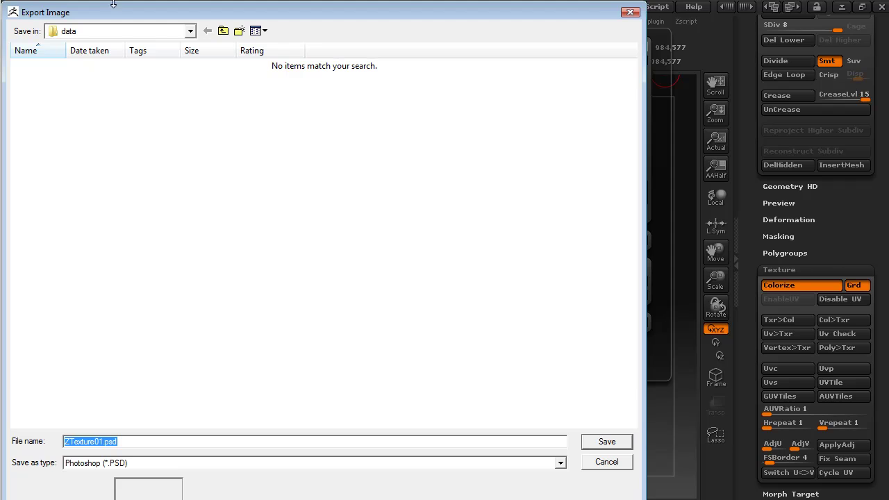
pyautogui.click(191, 32)
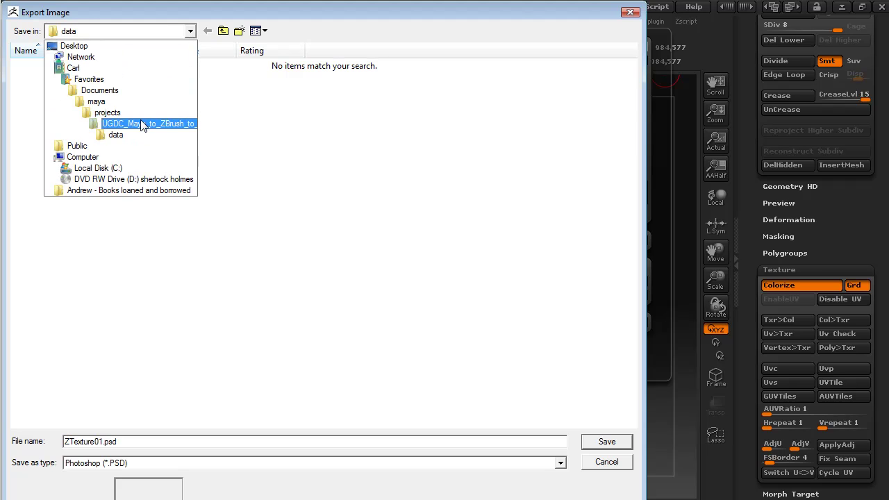
pyautogui.click(140, 119)
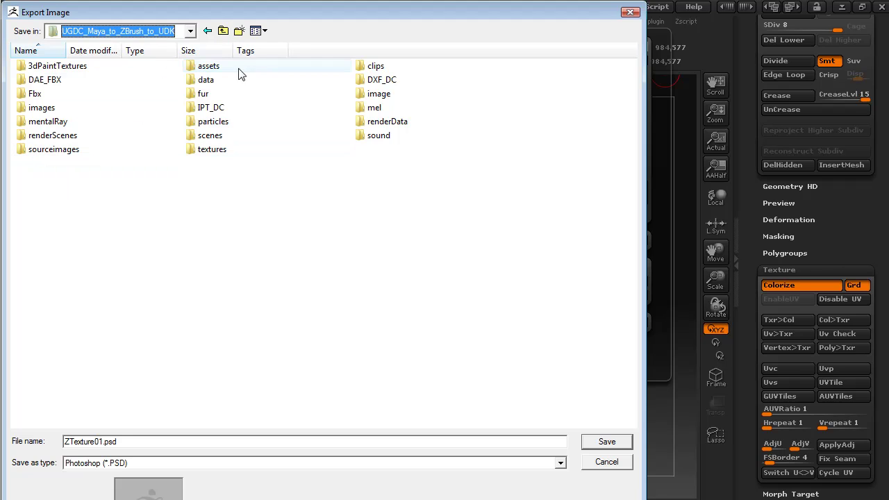
pyautogui.click(206, 32)
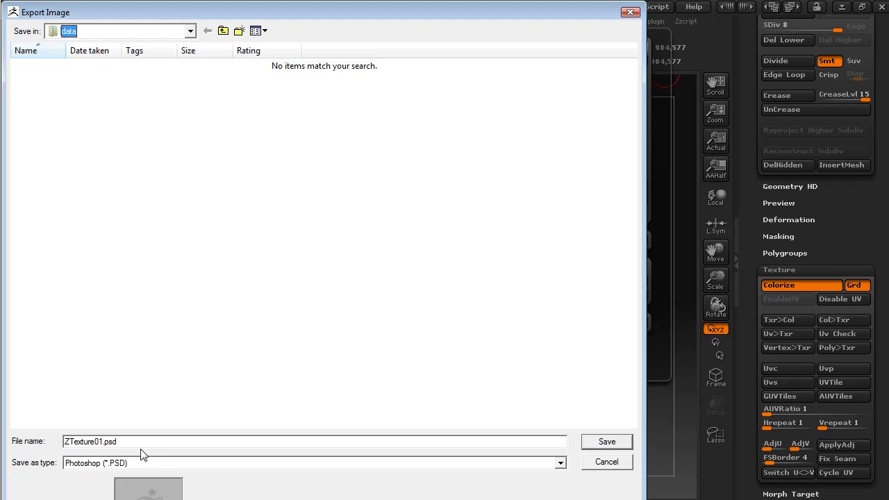
pyautogui.moveTo(132, 443); pyautogui.dragTo(30, 431)
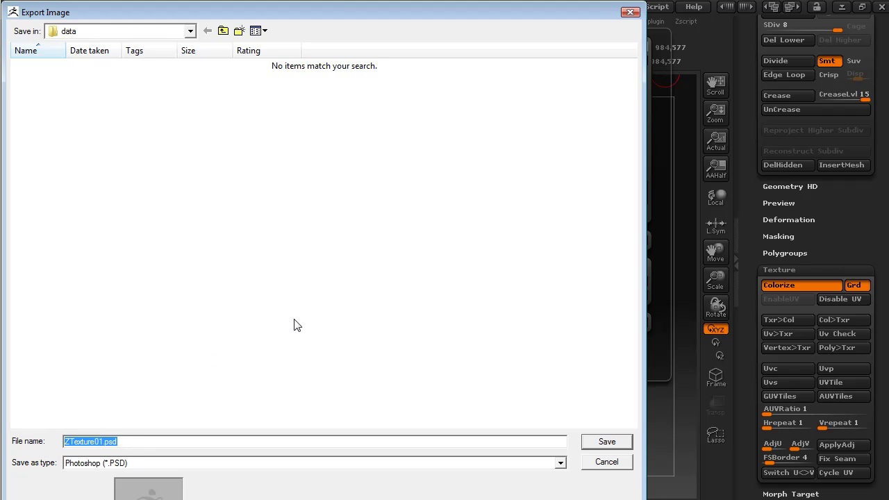
pyautogui.write('Qtr_Pipe_Wall_Color')
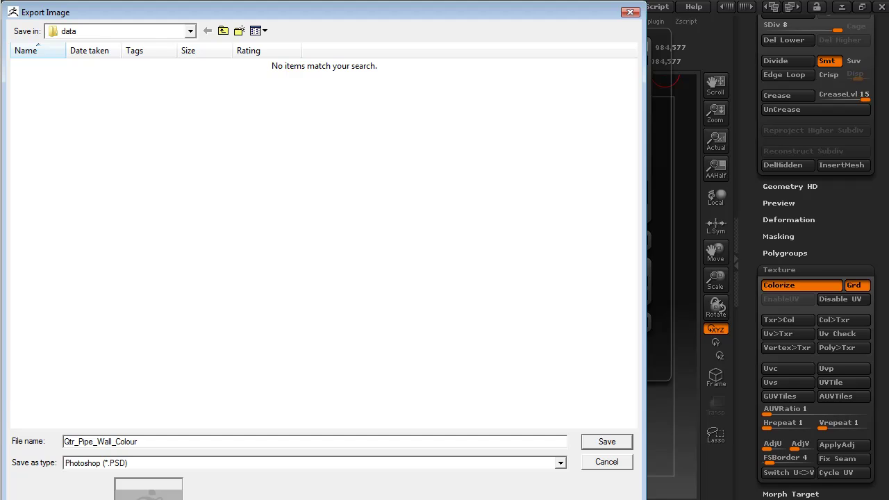
pyautogui.press('Return')
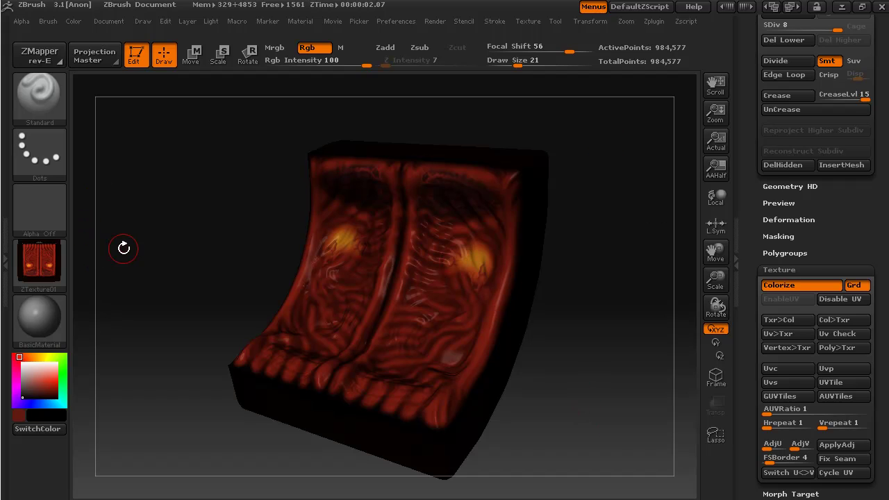
# - Turn the block's texture off and inspect the original polypaint on the model
pyautogui.click(43, 259)
pyautogui.moveTo(605, 444); pyautogui.dragTo(134, 340)
pyautogui.moveTo(582, 341); pyautogui.dragTo(588, 382)
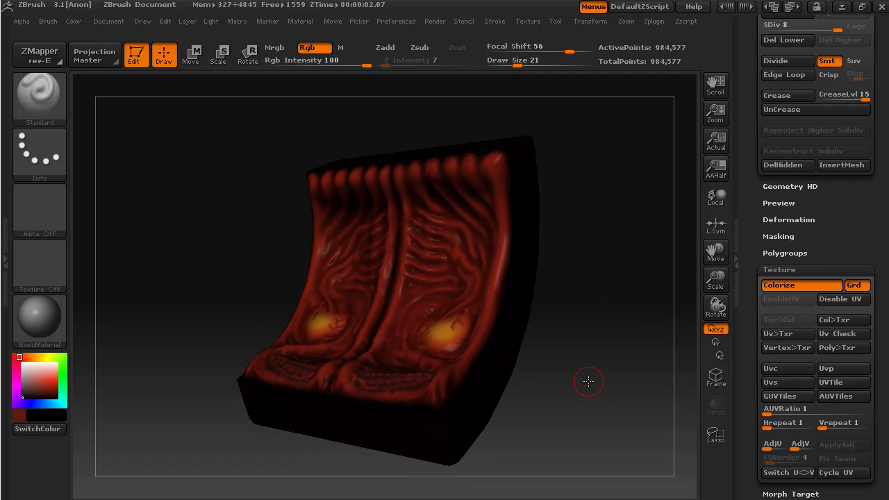